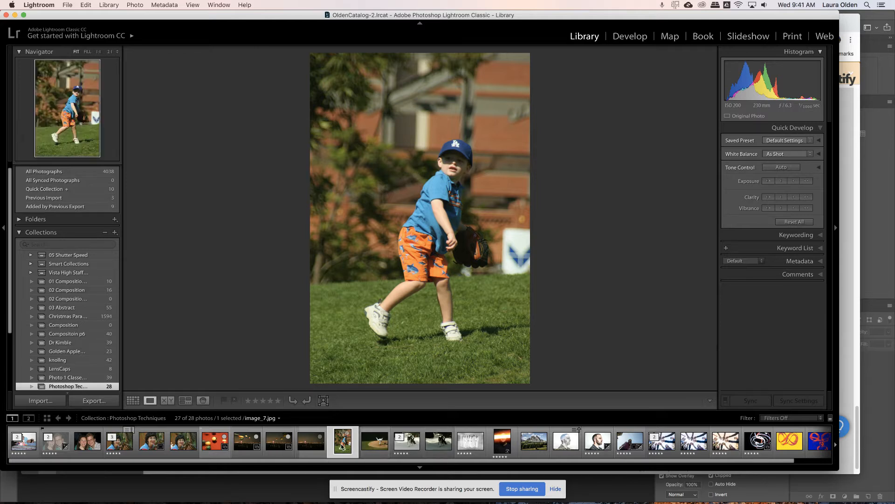
# Select image_8.jpg together with image_7.jpg and open both photos as layers in Photoshop.
pyautogui.keyDown('super'); pyautogui.click(372, 447); pyautogui.keyUp('super')
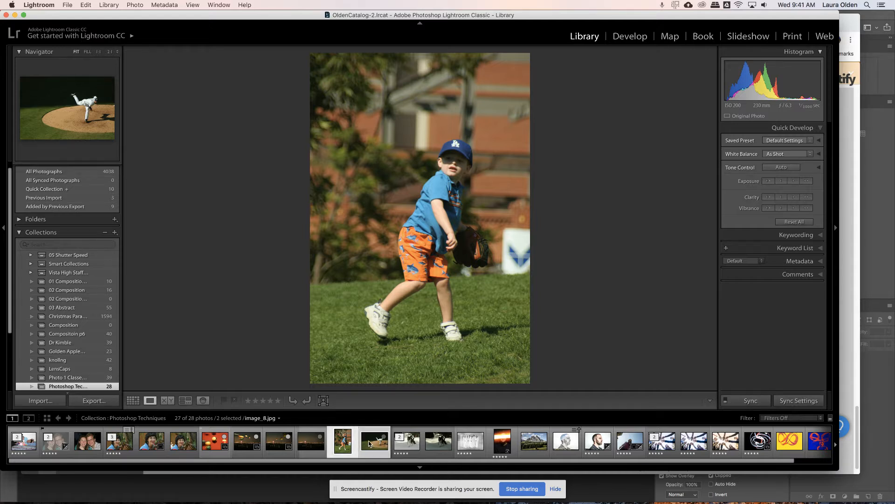
pyautogui.rightClick(370, 446)
pyautogui.moveTo(405, 306)
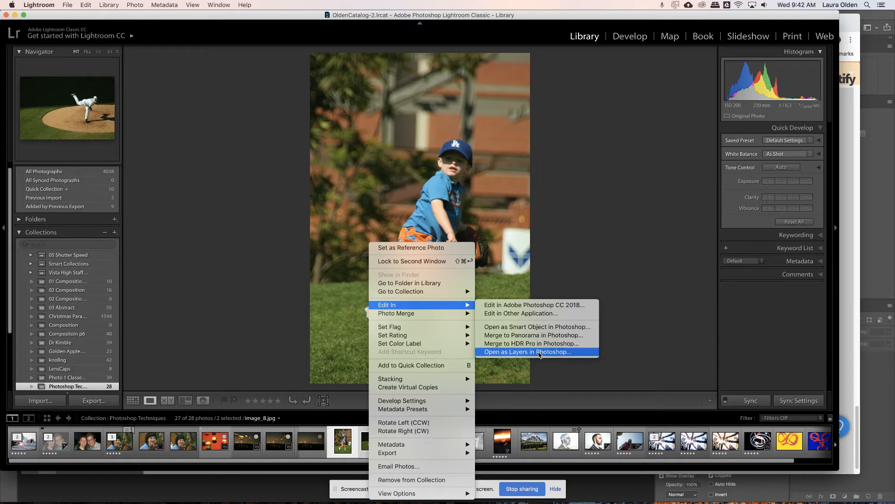
pyautogui.click(540, 353)
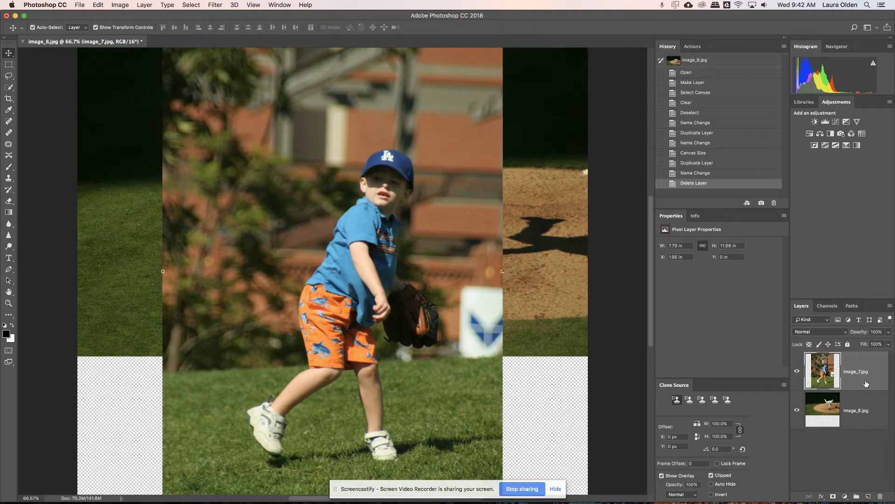
# Select the boy on the image_7.jpg layer automatically with Select Subject.
pyautogui.click(796, 372)
pyautogui.click(796, 372)
pyautogui.press('super')
pyautogui.press('super+minus')
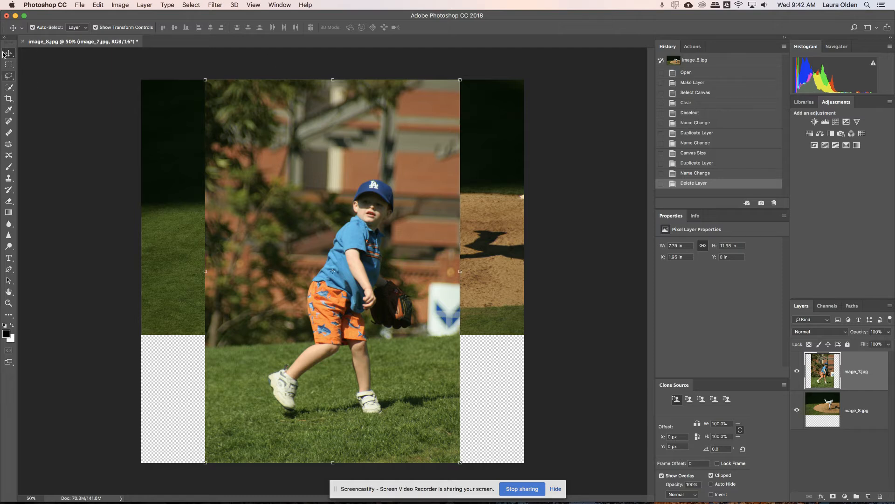
pyautogui.click(9, 89)
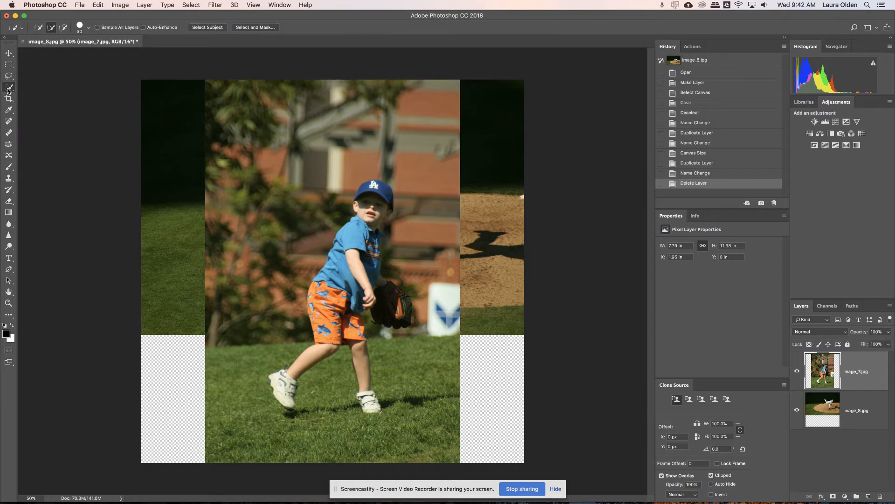
pyautogui.click(205, 28)
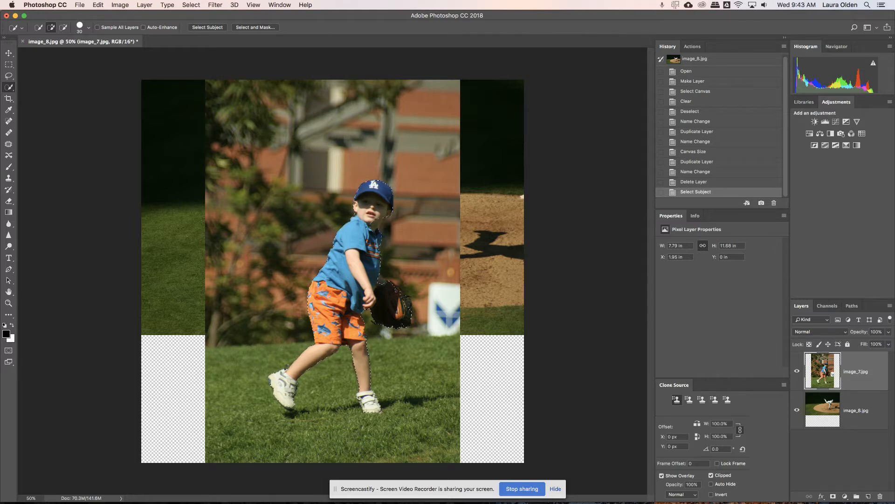
# Add the missed parts of the boy's chin, neck and baseball glove to the selection with Quick Selection.
pyautogui.press('super+1')
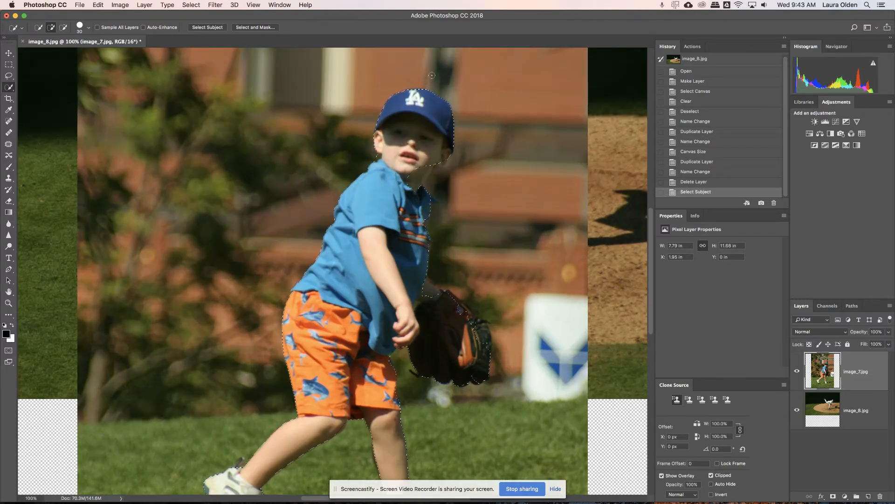
pyautogui.moveTo(422, 163); pyautogui.dragTo(413, 181)
pyautogui.click(423, 167)
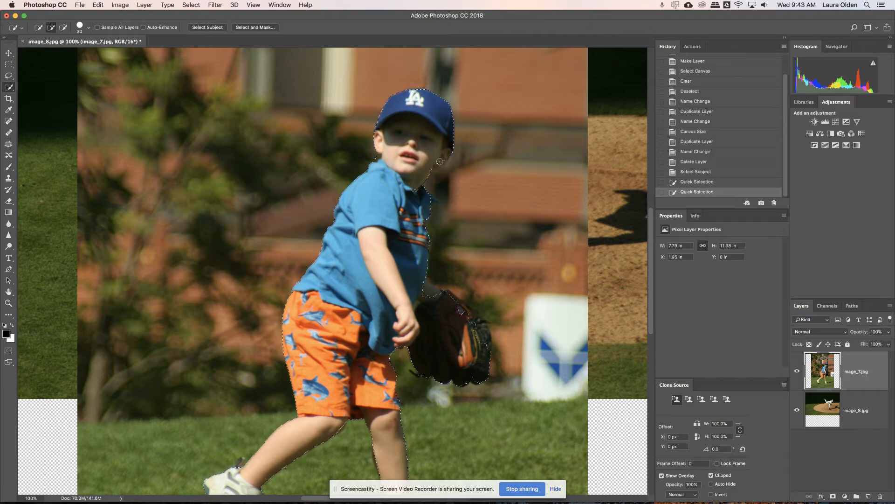
pyautogui.click(440, 157)
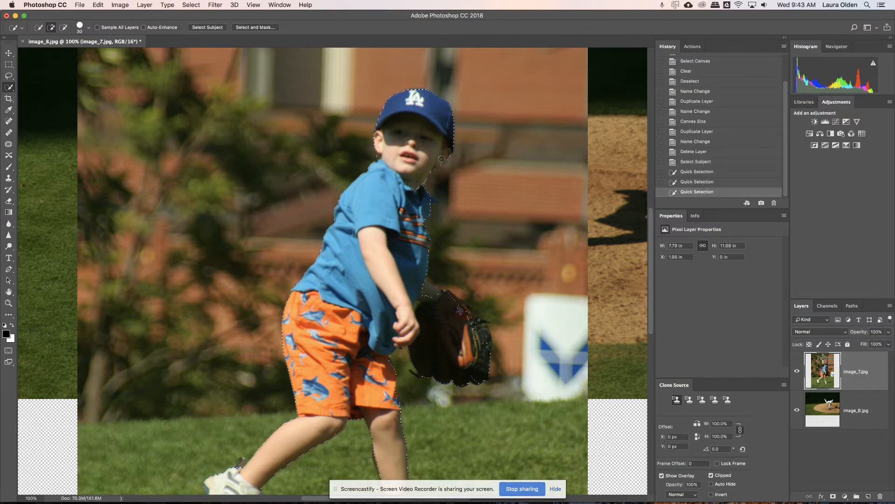
pyautogui.click(432, 156)
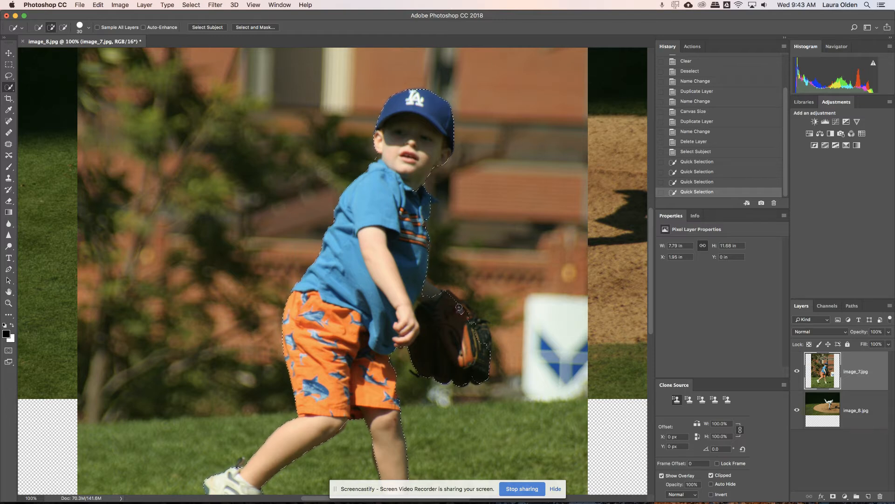
pyautogui.click(485, 353)
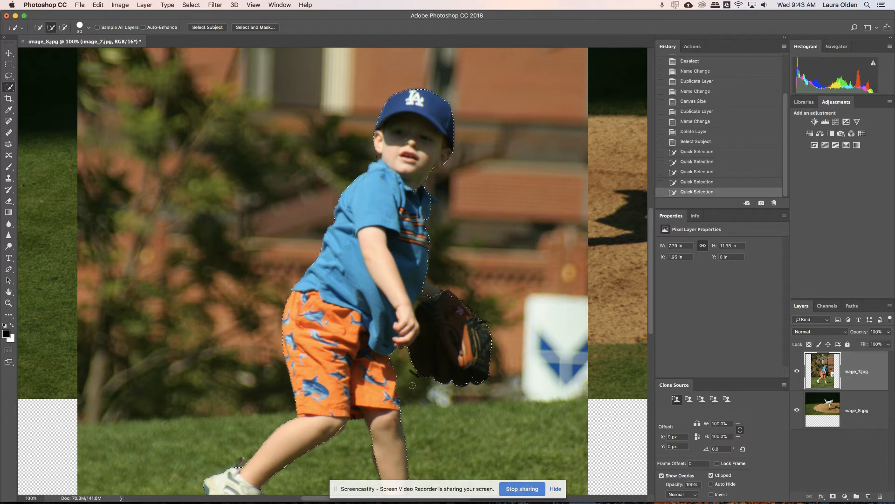
pyautogui.click(478, 373)
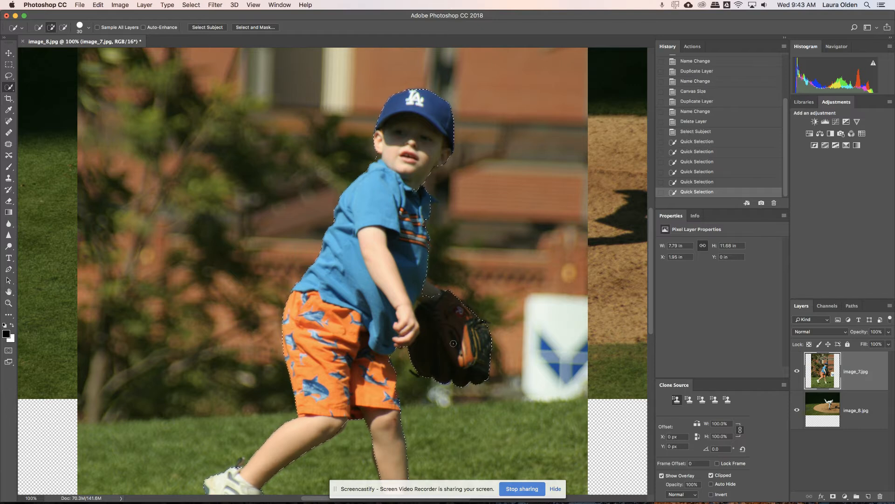
# Reduce the Quick Selection brush to 15 px and add the area around the boy's neck and collar to the selection.
pyautogui.rightClick(417, 200)
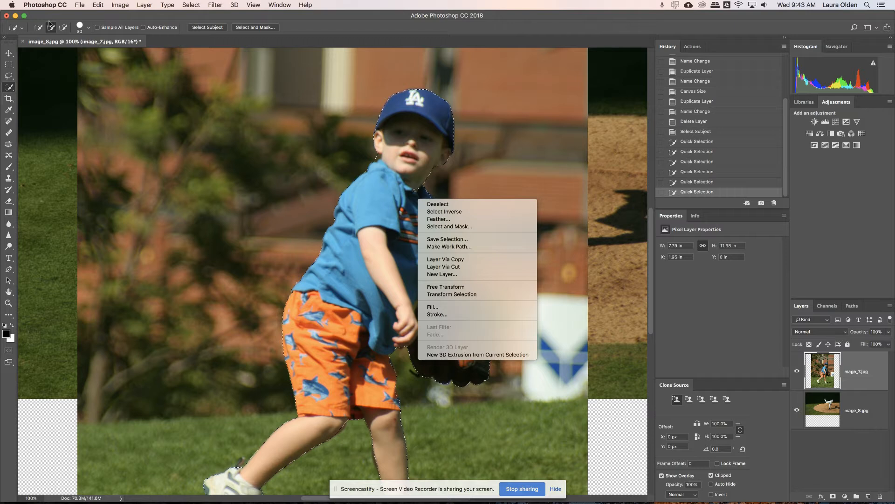
pyautogui.click(87, 30)
pyautogui.click(89, 29)
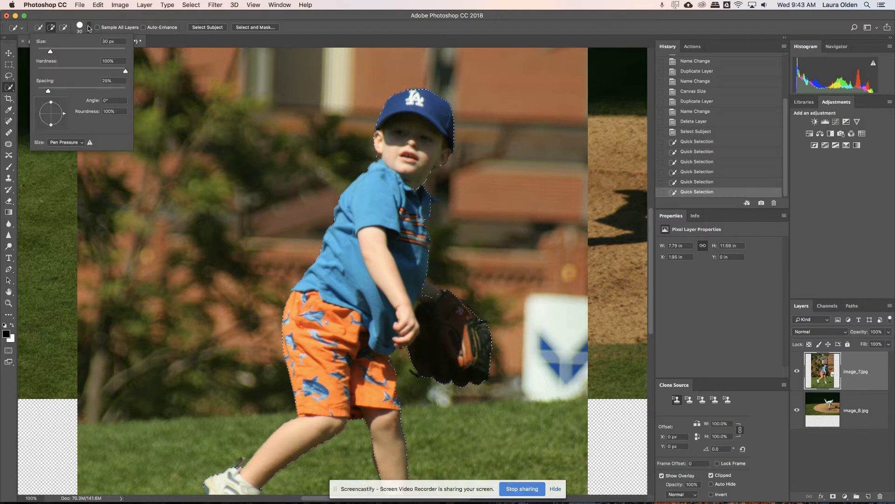
pyautogui.moveTo(50, 51); pyautogui.dragTo(44, 51)
pyautogui.click(417, 199)
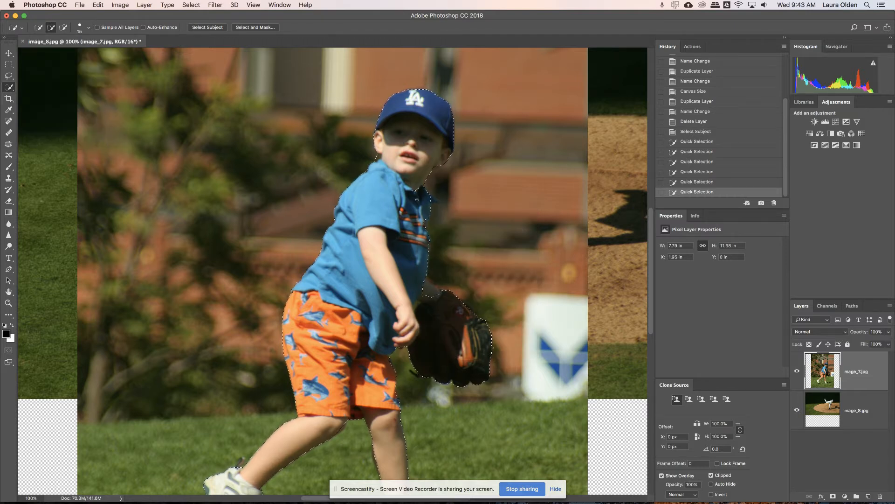
pyautogui.click(410, 188)
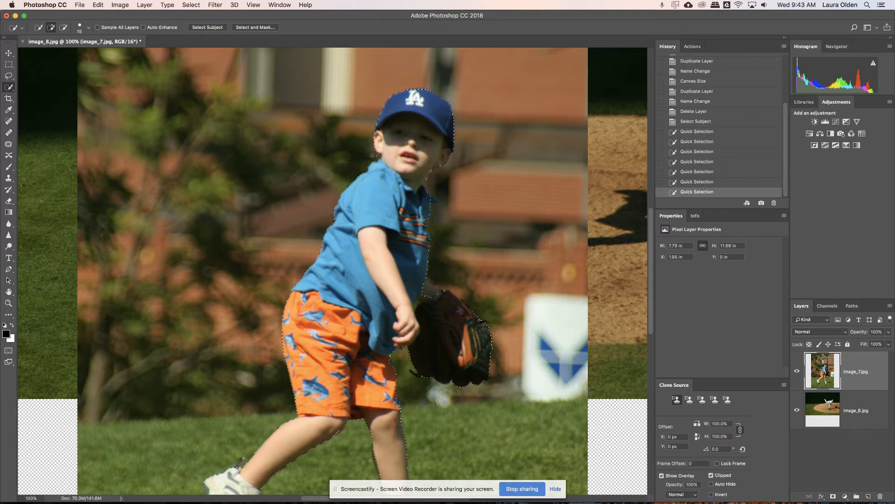
# Subtract the background below the boy's ear from the selection and add the tip of his shirt collar.
pyautogui.press('alt')
pyautogui.keyDown('alt'); pyautogui.click(366, 157); pyautogui.keyUp('alt')
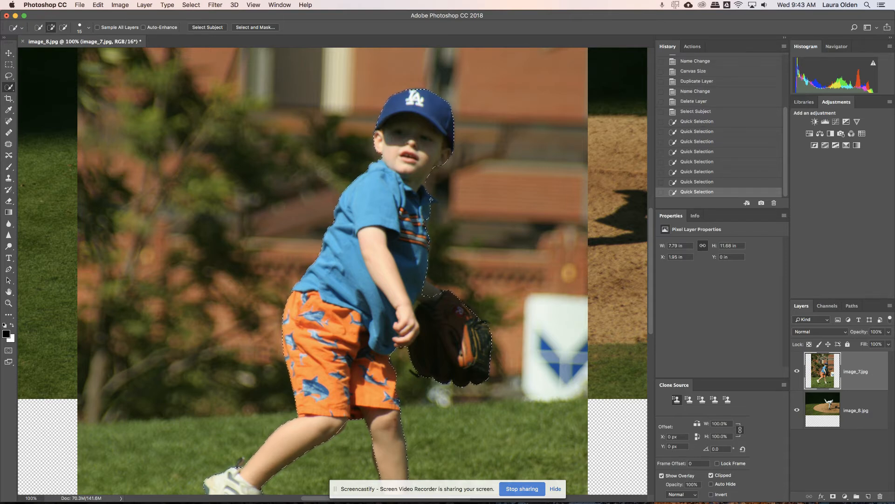
pyautogui.click(418, 199)
pyautogui.click(426, 196)
# Subtract the background spill beside the boy's neck and collar and next to the glove from the selection.
pyautogui.press('alt')
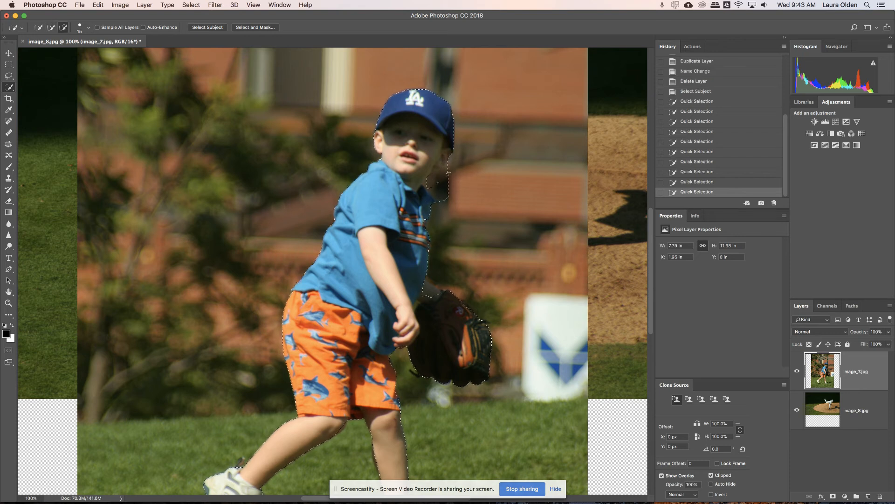
pyautogui.keyDown('alt'); pyautogui.click(438, 180); pyautogui.keyUp('alt')
pyautogui.keyDown('alt'); pyautogui.click(428, 182); pyautogui.keyUp('alt')
pyautogui.keyDown('alt'); pyautogui.click(443, 196); pyautogui.keyUp('alt')
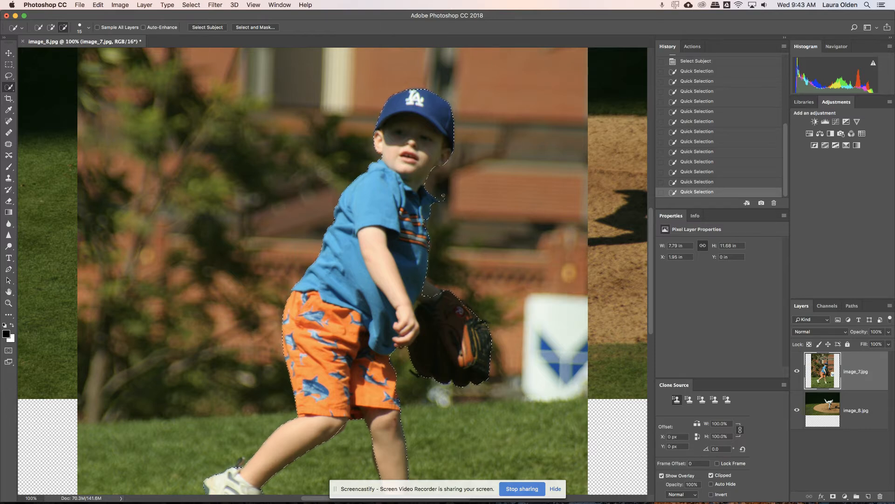
pyautogui.keyDown('alt'); pyautogui.click(443, 196); pyautogui.keyUp('alt')
pyautogui.press('alt')
pyautogui.keyDown('alt'); pyautogui.click(484, 302); pyautogui.keyUp('alt')
# Subtract the grass beneath the boy's raised shoe from the selection and turn the selection into a layer mask on image_7.jpg.
pyautogui.press('space')
pyautogui.moveTo(295, 414); pyautogui.dragTo(313, 240)
pyautogui.press('space')
pyautogui.moveTo(350, 306)
pyautogui.mouseDown()
pyautogui.moveTo(356, 286)
pyautogui.moveTo(352, 321)
pyautogui.mouseUp()
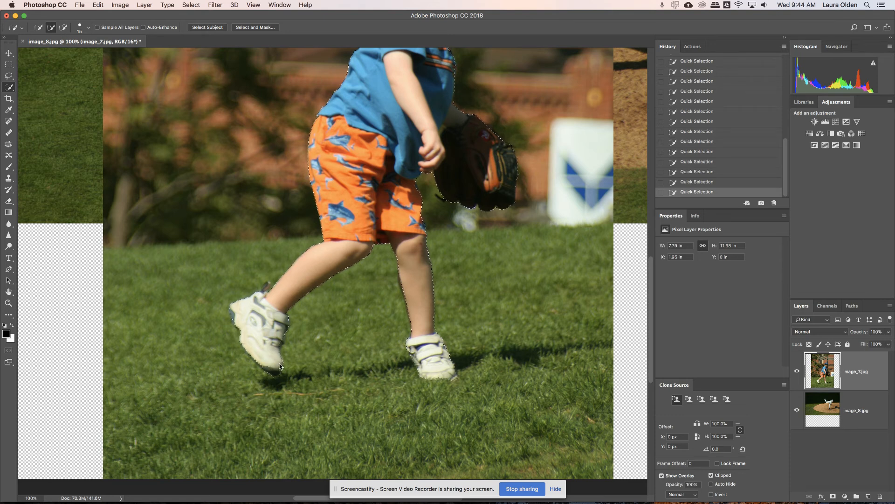
pyautogui.press('alt')
pyautogui.keyDown('alt'); pyautogui.click(280, 376); pyautogui.keyUp('alt')
pyautogui.press('alt')
pyautogui.click(832, 497)
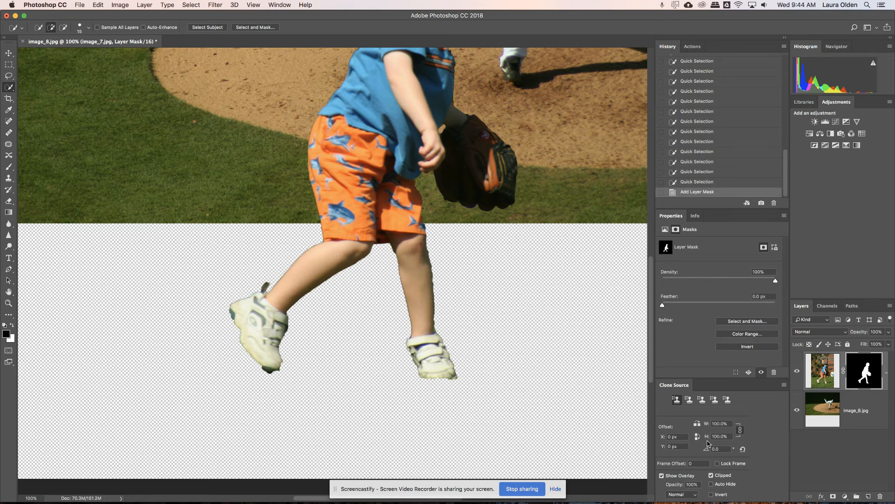
# Open the boy's layer mask in Select and Mask and set the view mode to On Layers.
pyautogui.press('super+0')
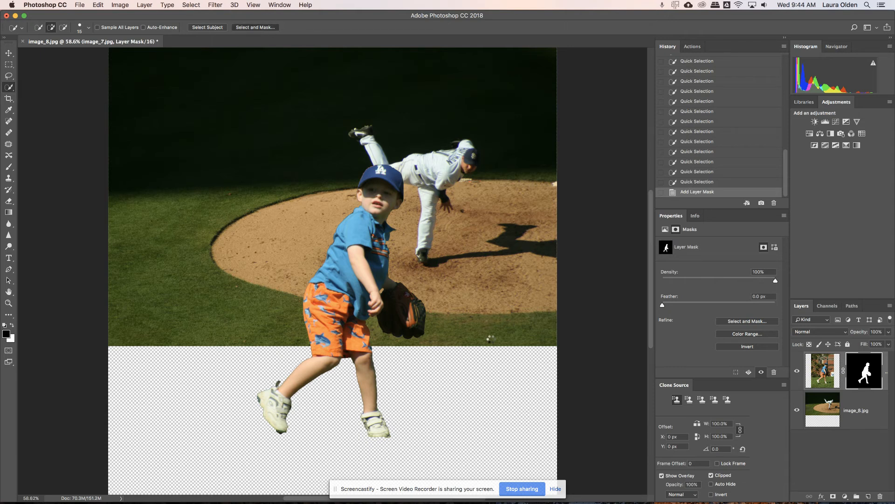
pyautogui.press('alt+super+r')
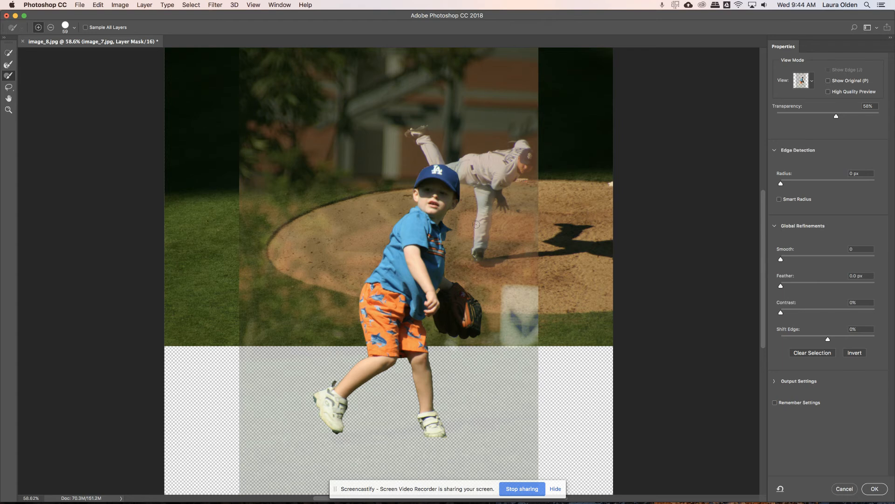
pyautogui.press('super+equal')
pyautogui.press('super+plus')
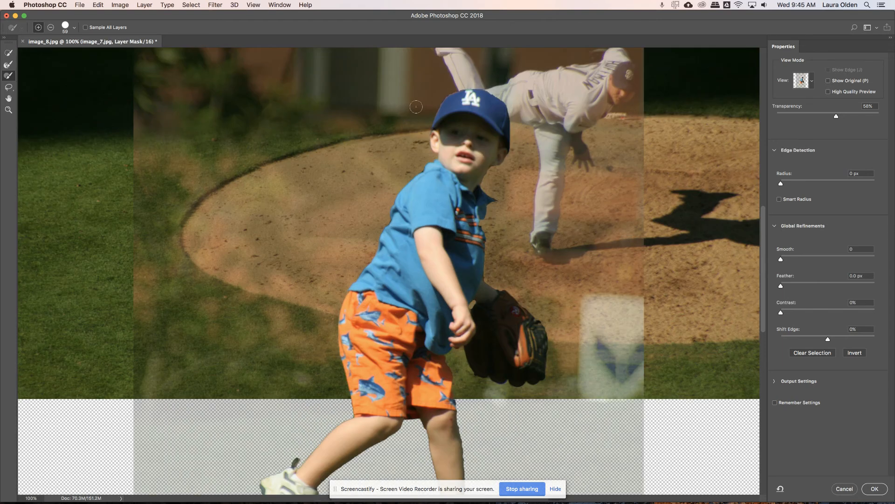
pyautogui.click(813, 83)
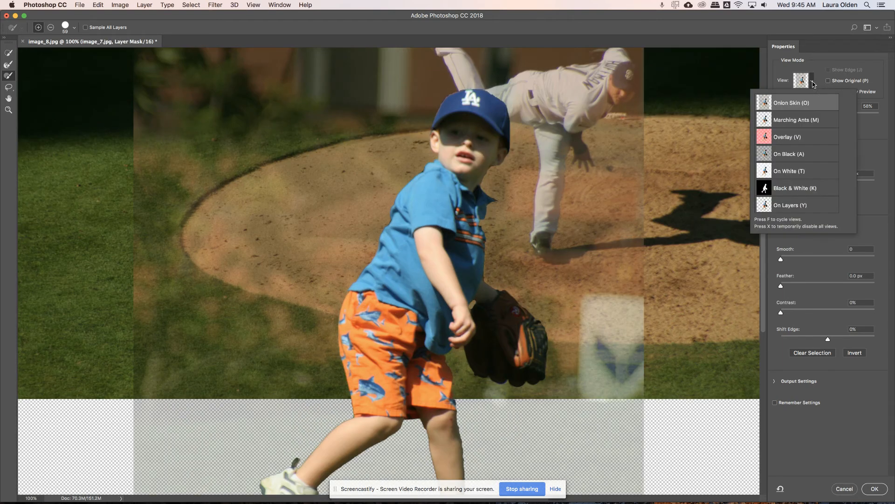
pyautogui.click(813, 82)
pyautogui.click(813, 83)
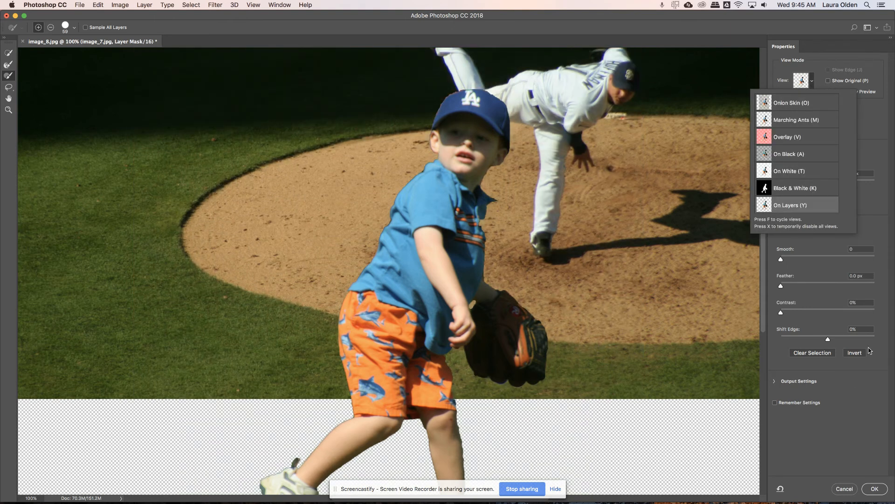
pyautogui.click(874, 225)
# Refine the mask edge with Smart Radius on, Radius 1 px, Smooth 10 and Shift Edge -7%.
pyautogui.click(780, 200)
pyautogui.moveTo(781, 183); pyautogui.dragTo(788, 187)
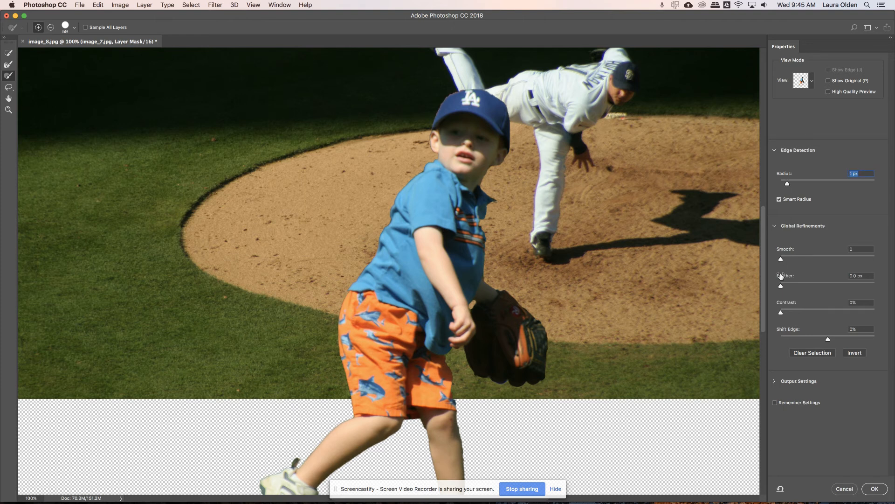
pyautogui.moveTo(788, 185); pyautogui.dragTo(786, 186)
pyautogui.moveTo(781, 259); pyautogui.dragTo(789, 259)
pyautogui.moveTo(792, 260); pyautogui.dragTo(795, 260)
pyautogui.moveTo(829, 340); pyautogui.dragTo(826, 342)
# Set the mask's Brush tool to 17 px and paint over the boy's shirt beside his forearm to add it to the mask.
pyautogui.click(8, 64)
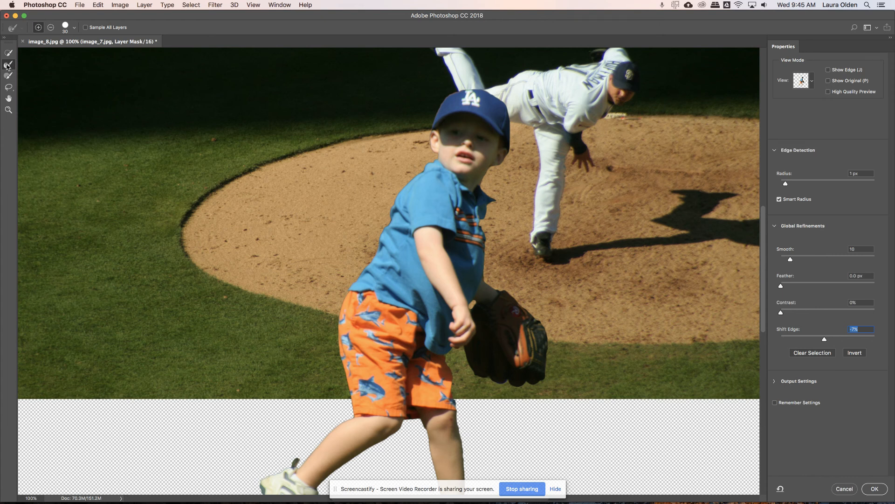
pyautogui.click(8, 76)
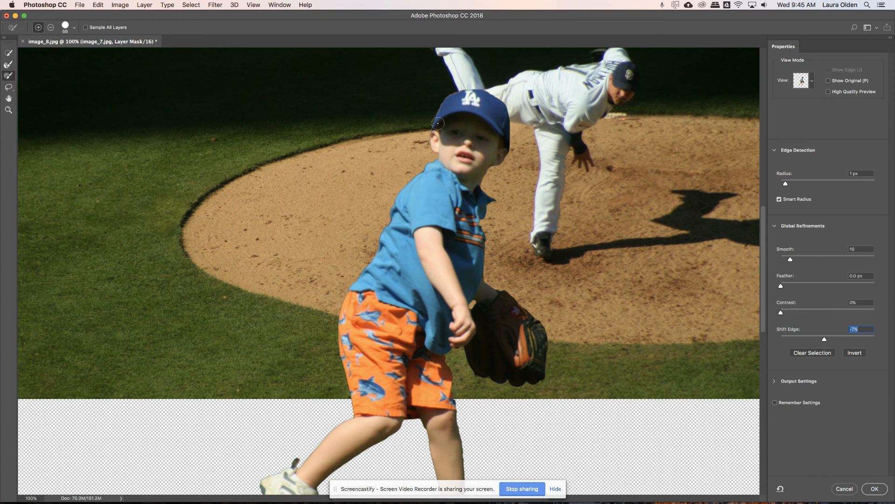
pyautogui.rightClick(468, 221)
pyautogui.moveTo(493, 239); pyautogui.dragTo(491, 240)
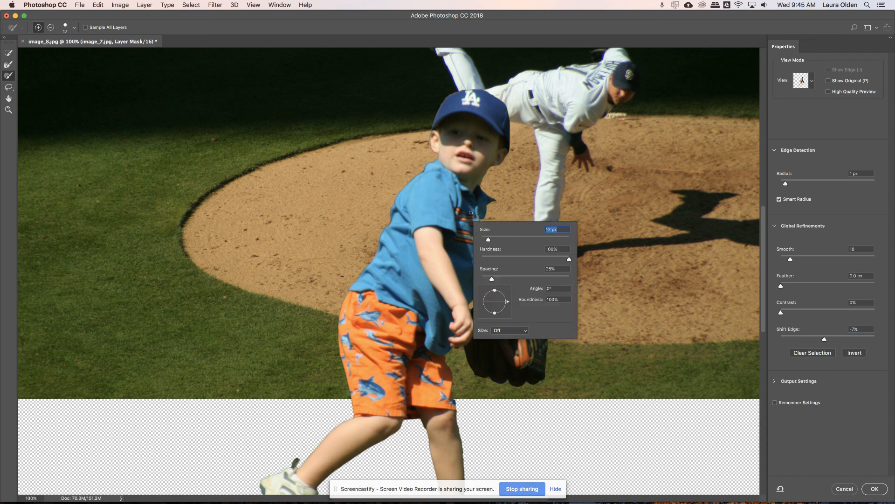
pyautogui.press('Return')
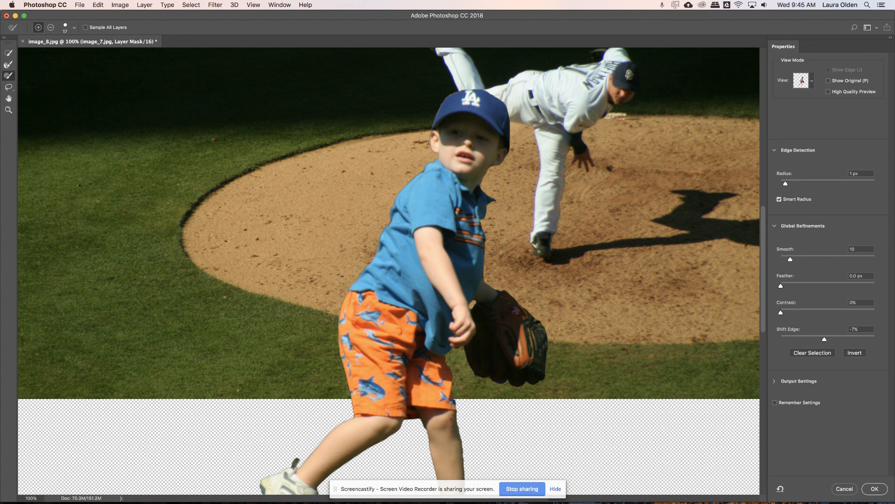
pyautogui.moveTo(459, 253); pyautogui.dragTo(455, 282)
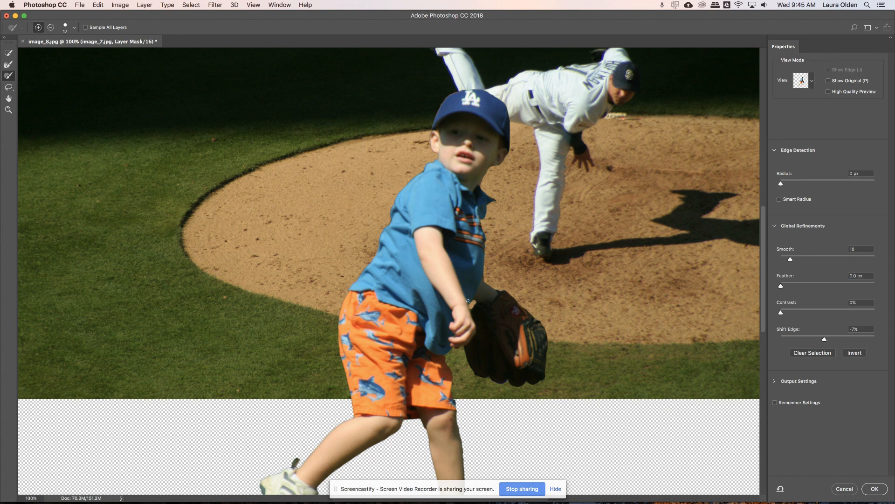